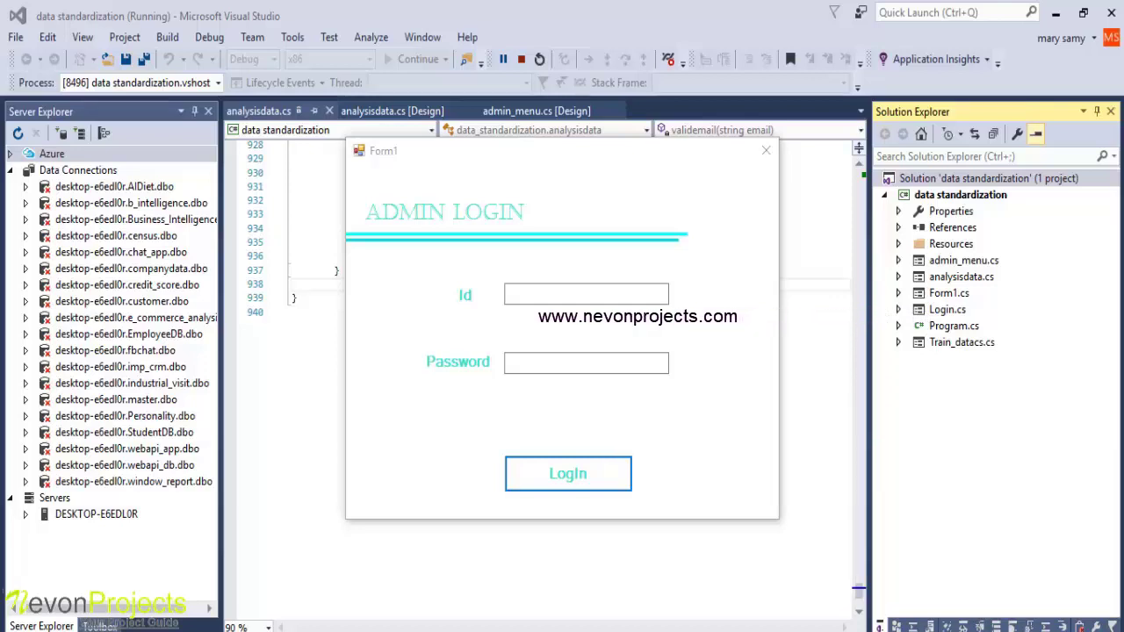
Log in with the admin Id and password to reach the admin menu
click(529, 297)
text(adm)
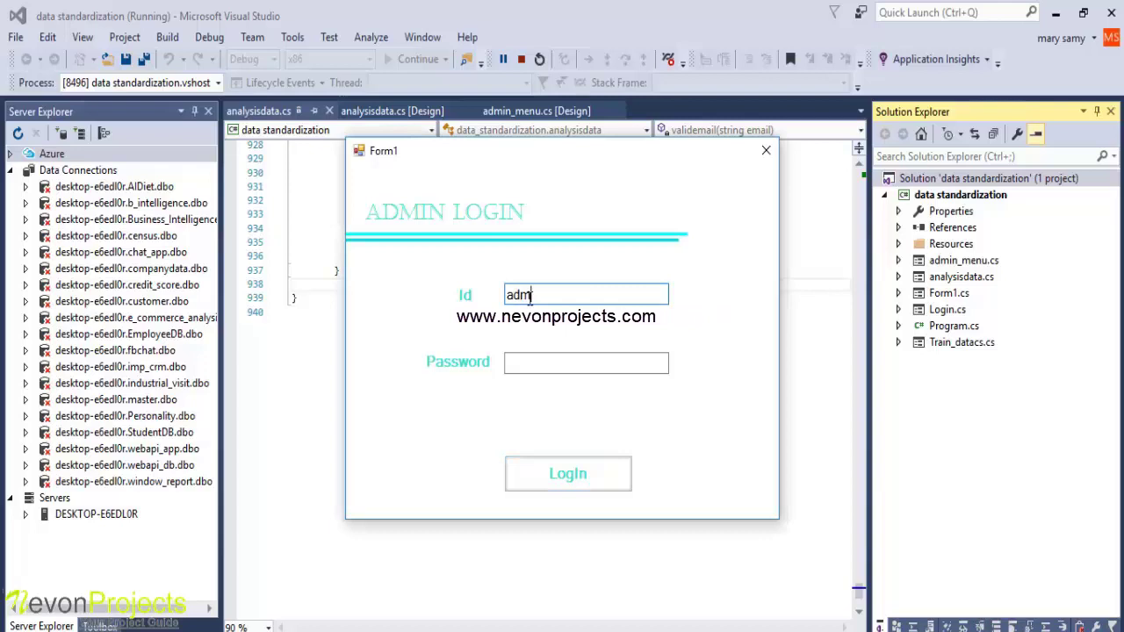
text(in)
key(Tab)
text(admin)
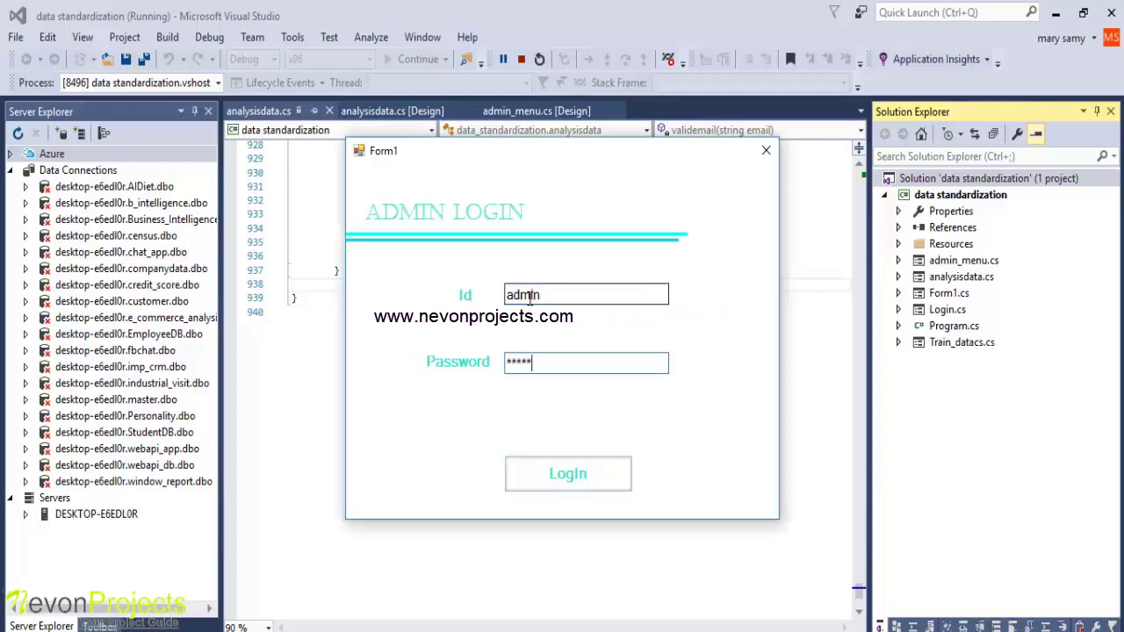
click(568, 475)
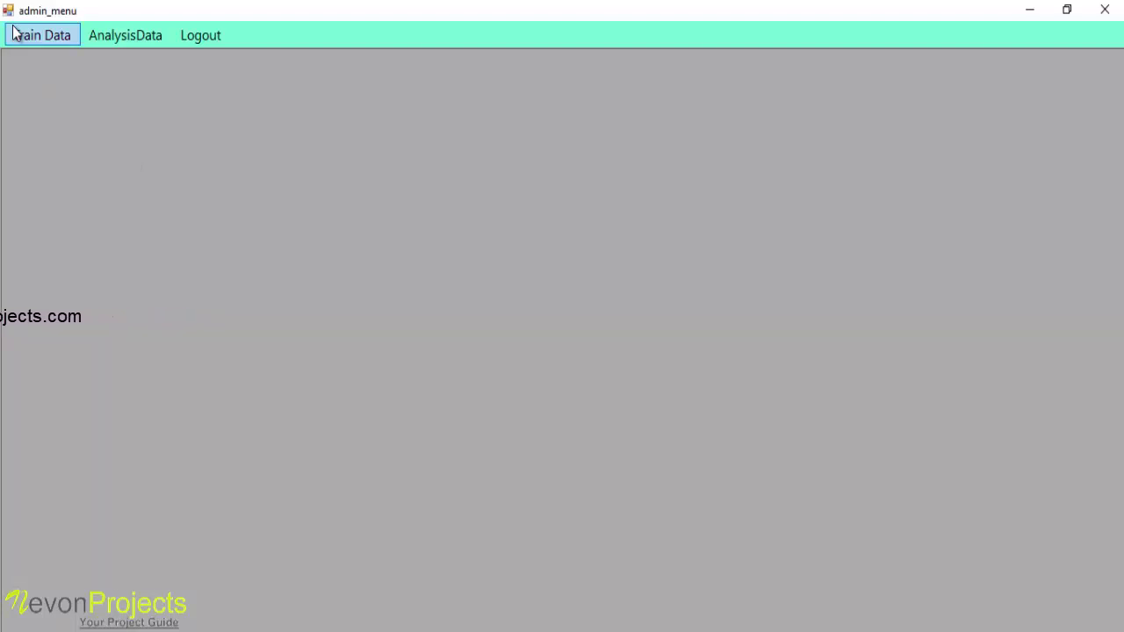
On the Train Data form, enter the person's name, e-mail, gender Female and birth date 05/01/1991
click(34, 41)
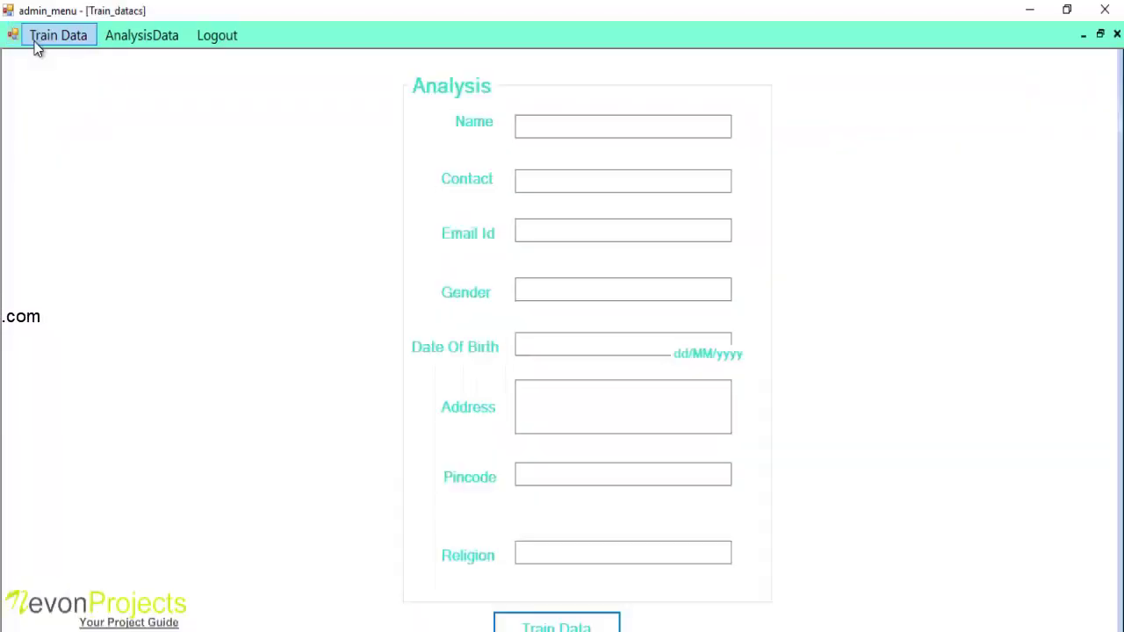
click(552, 135)
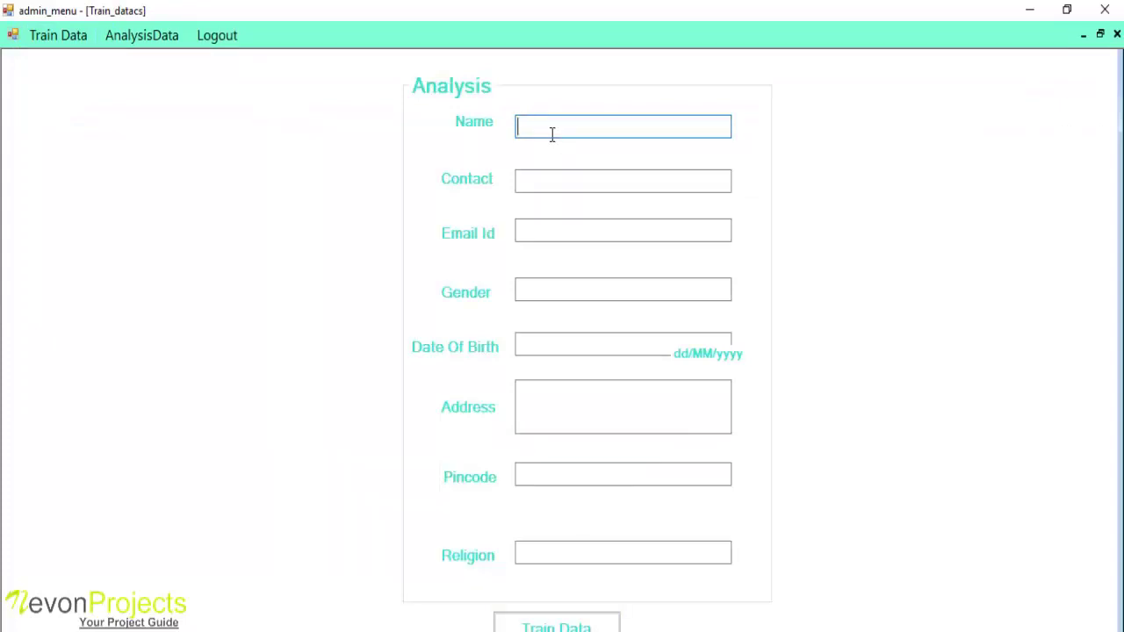
text(Mary)
key(Tab)
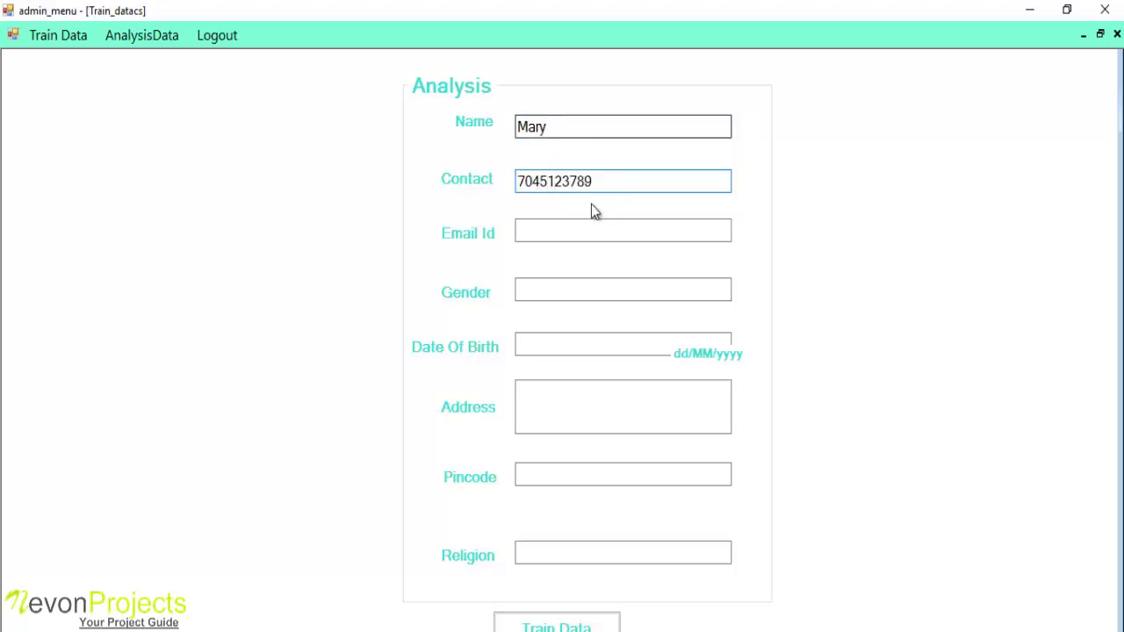
click(567, 228)
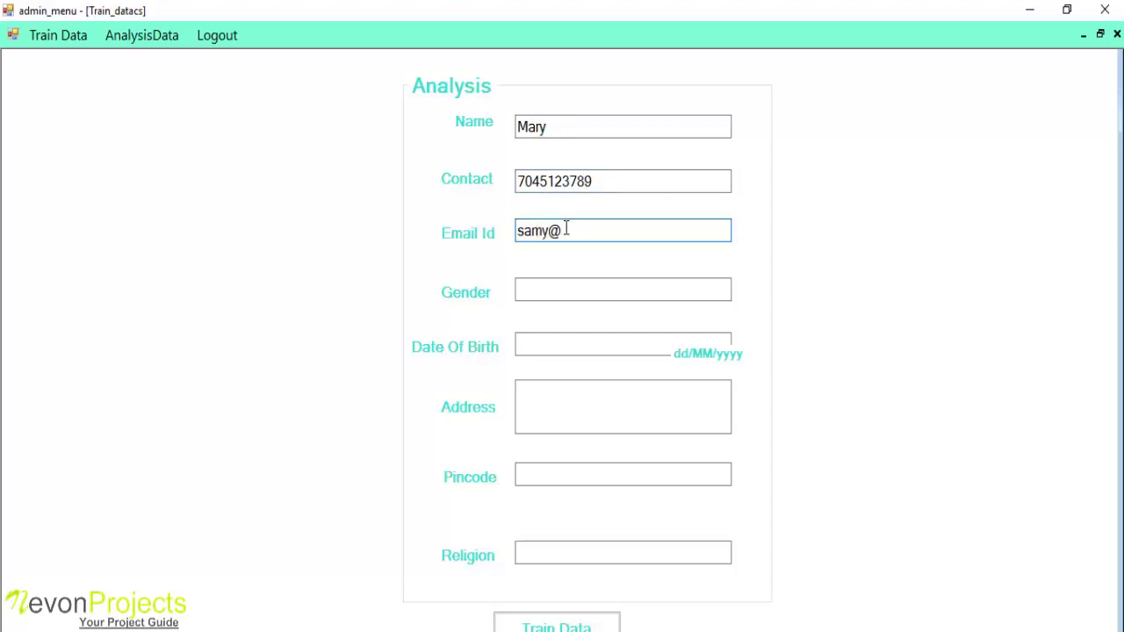
key(Tab)
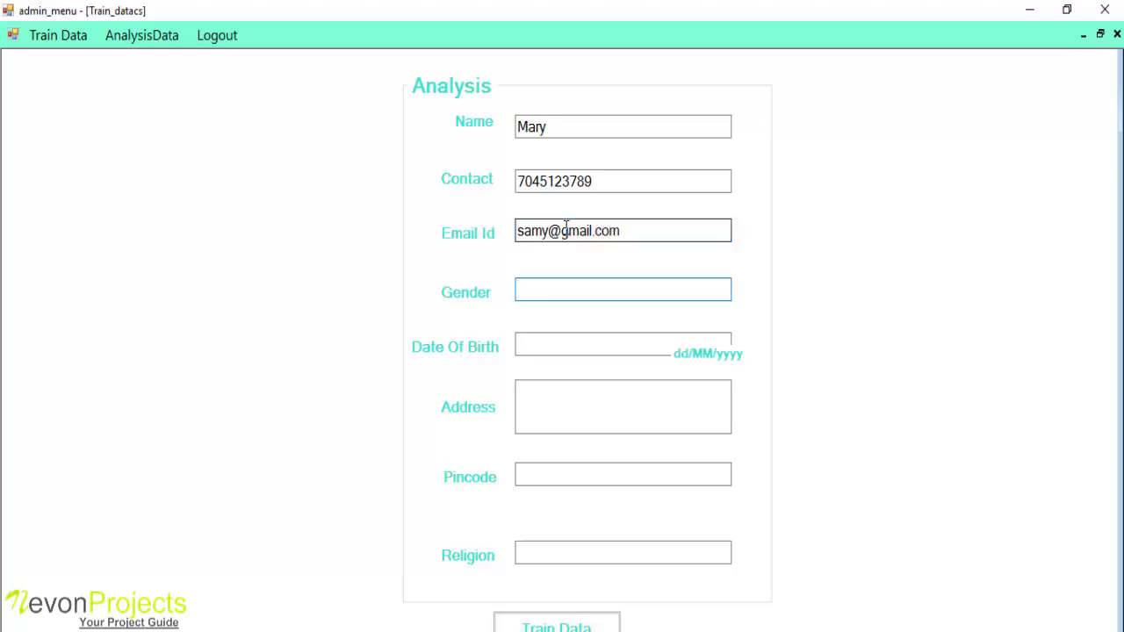
text(Female)
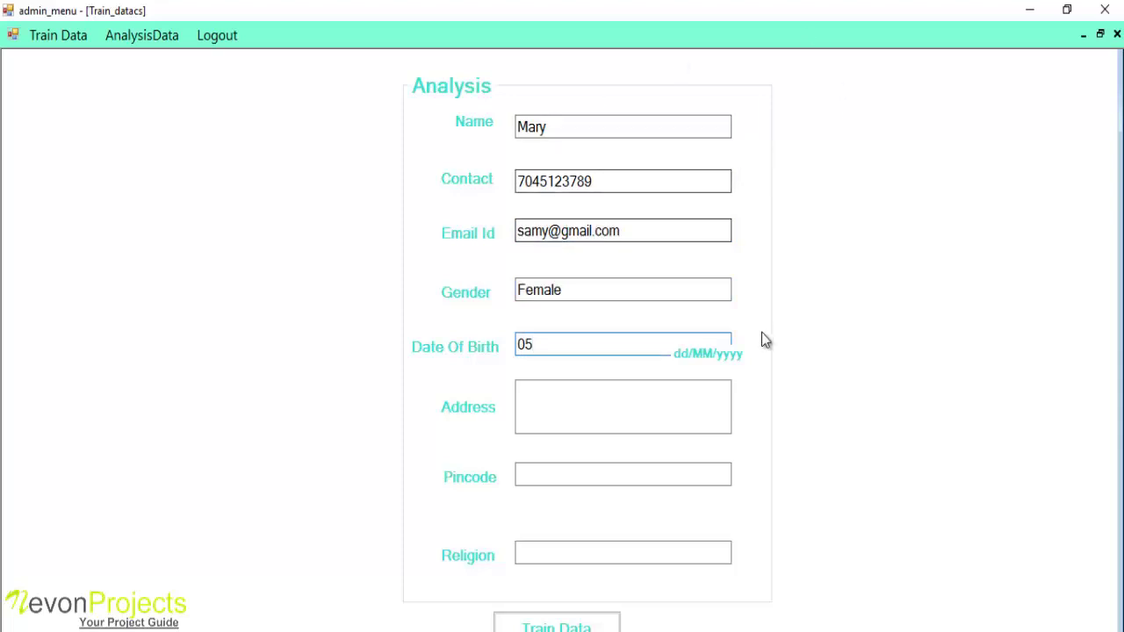
text(05)
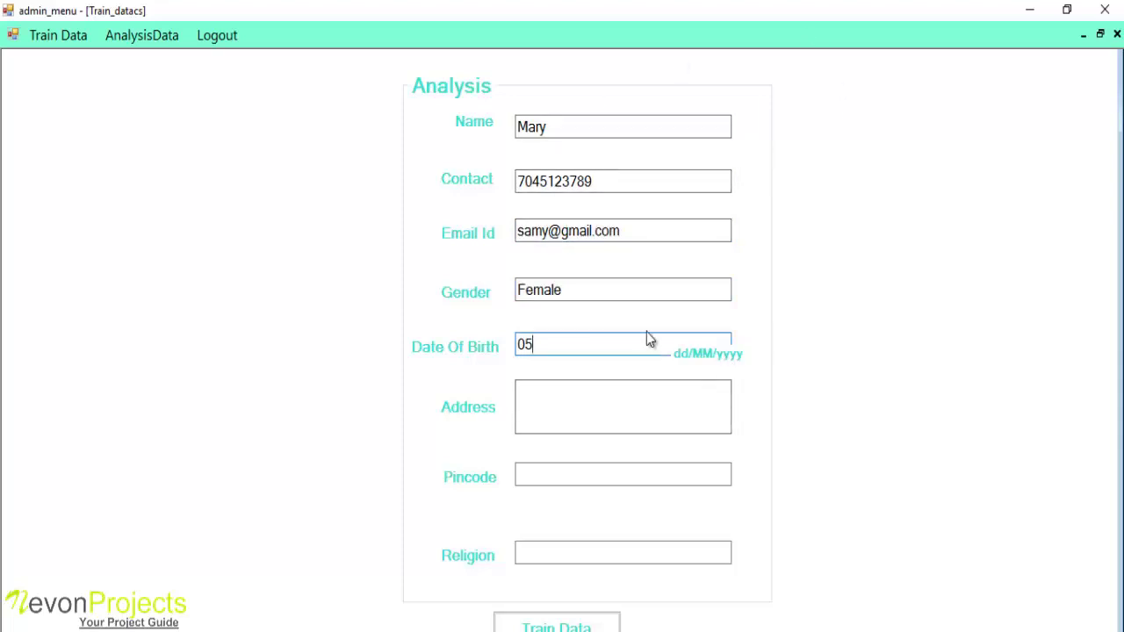
text(/01/)
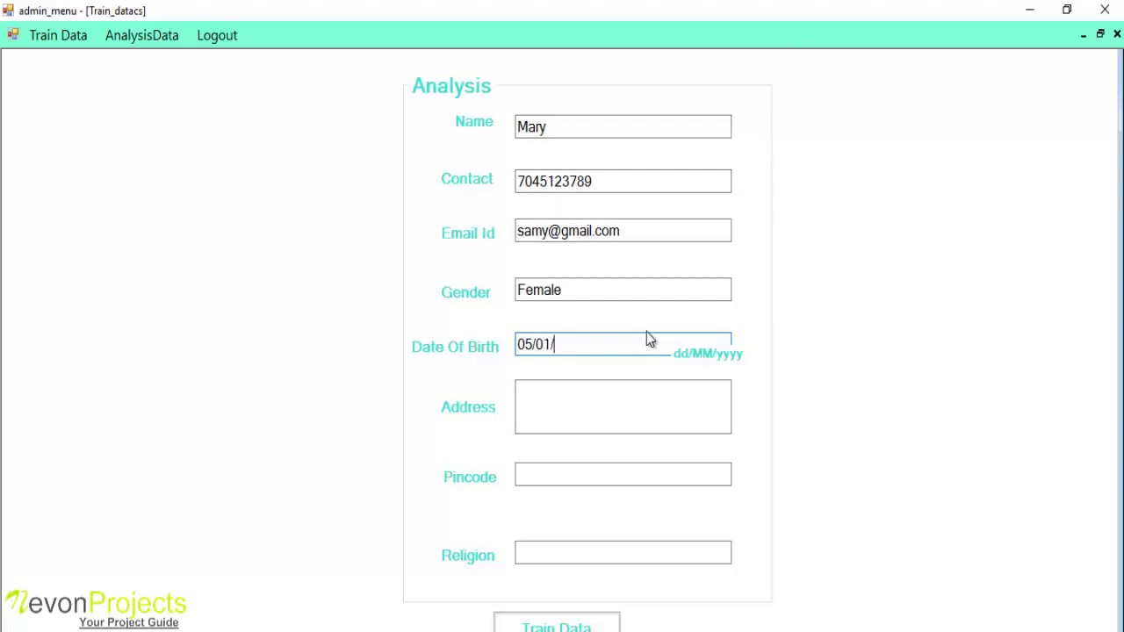
text(1991)
Correct the record's street address and enter its pincode
click(549, 399)
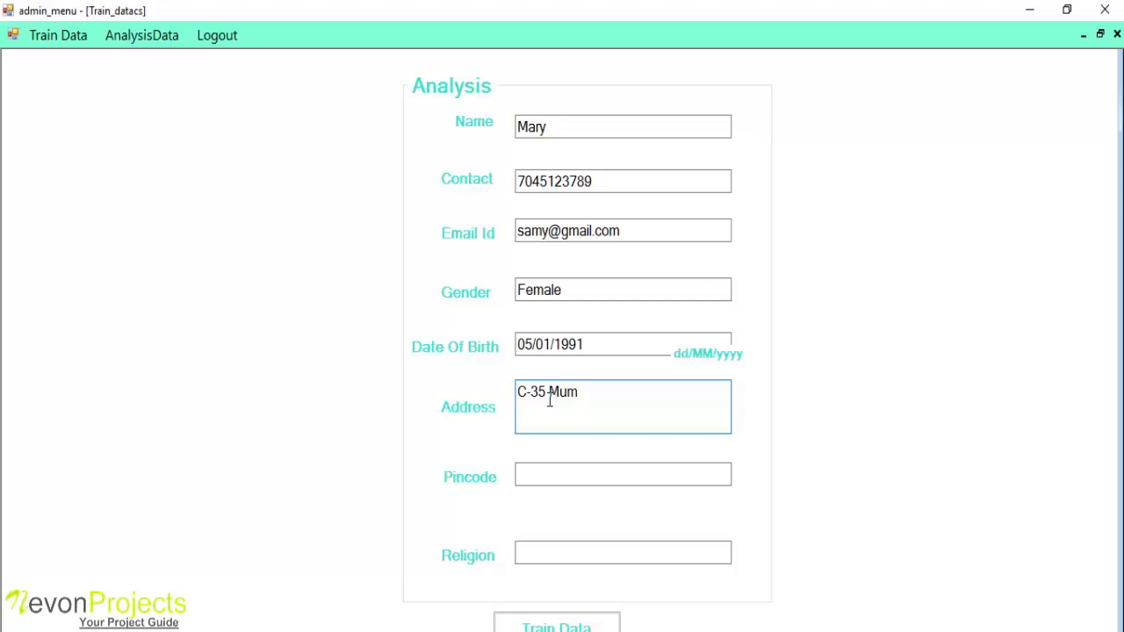
key(BackSpace)
key(BackSpace)
key(BackSpace)
text(Thane District )
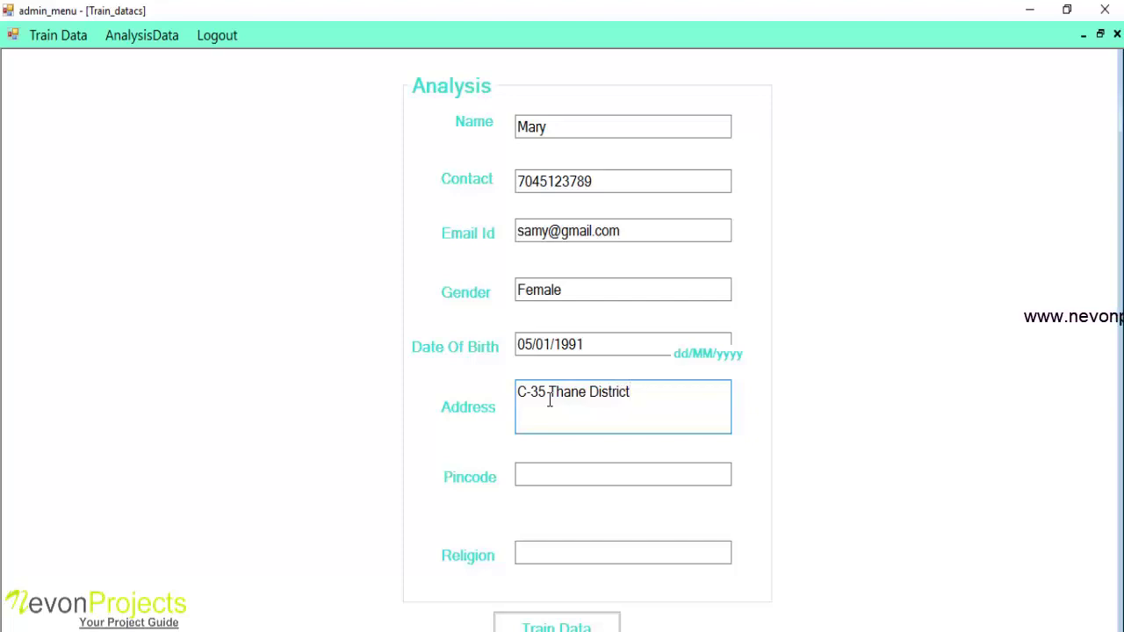
text(Mumbai)
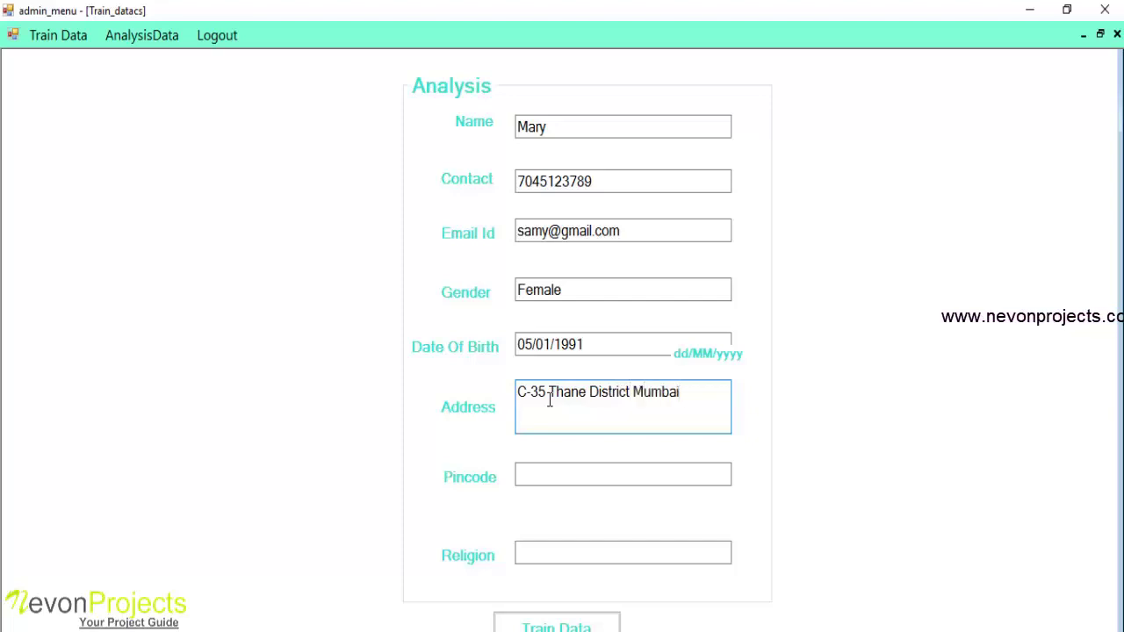
click(553, 472)
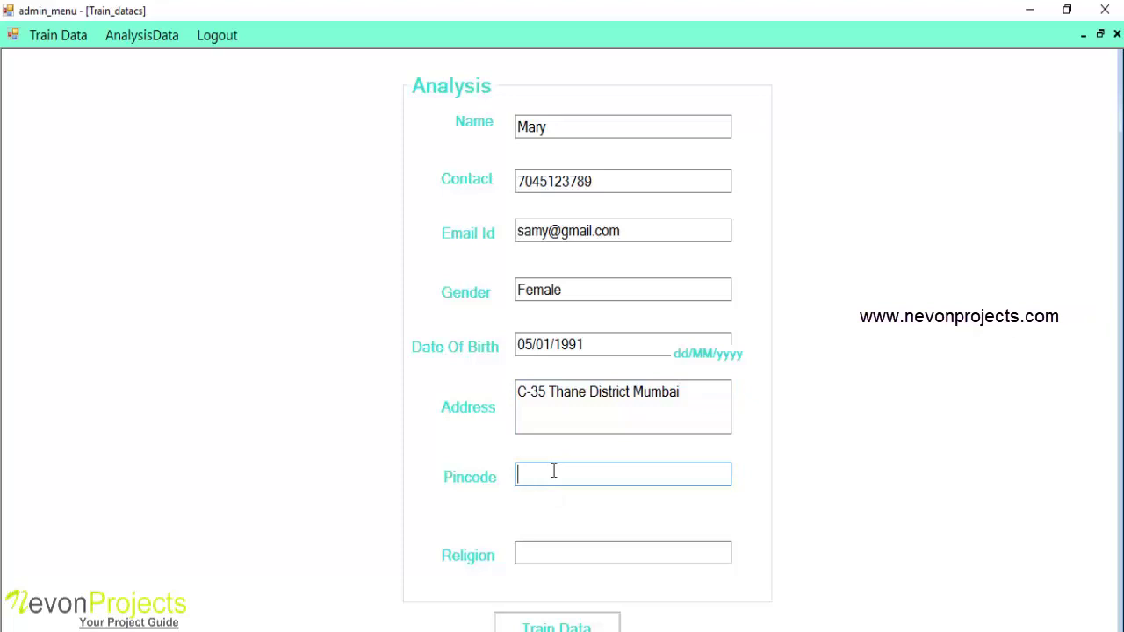
text(4011)
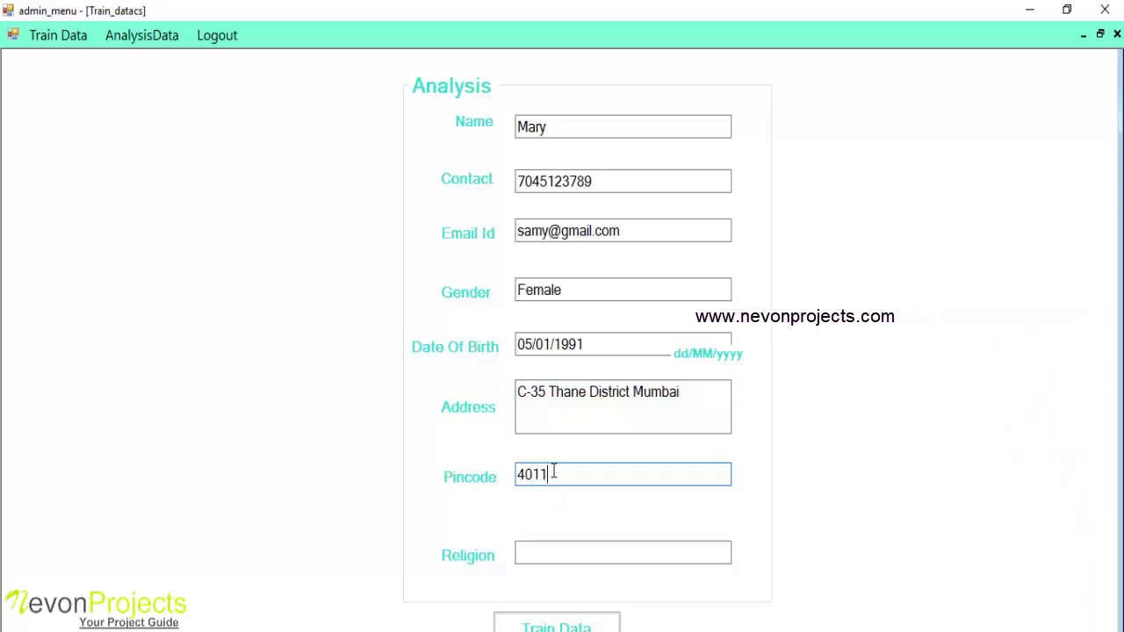
text(09)
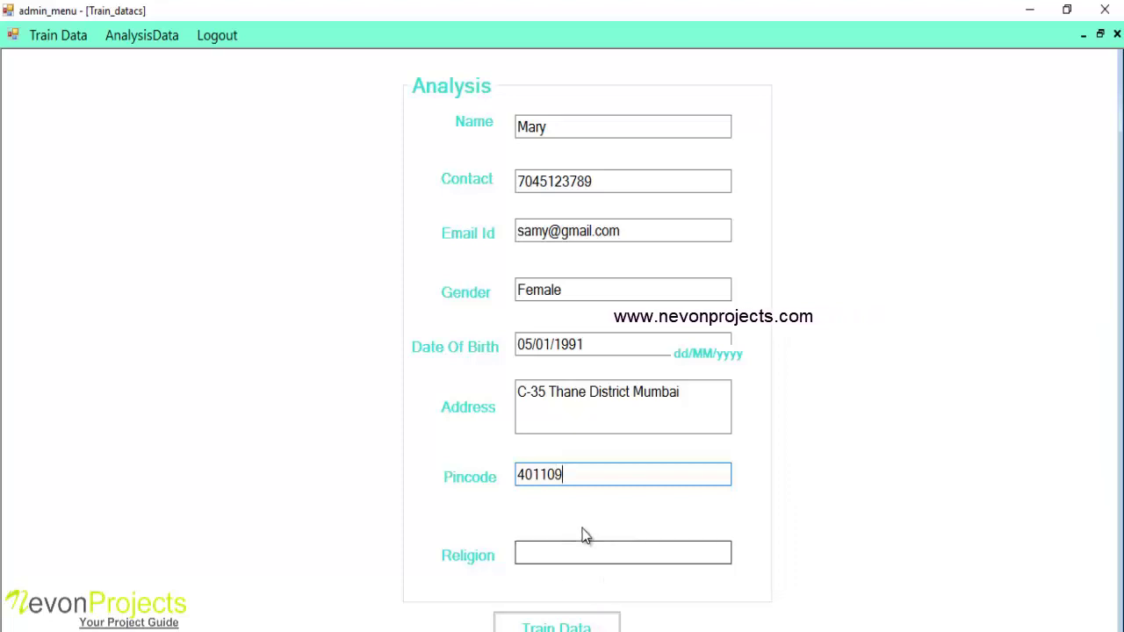
Set religion to Christian and save the training record
click(558, 550)
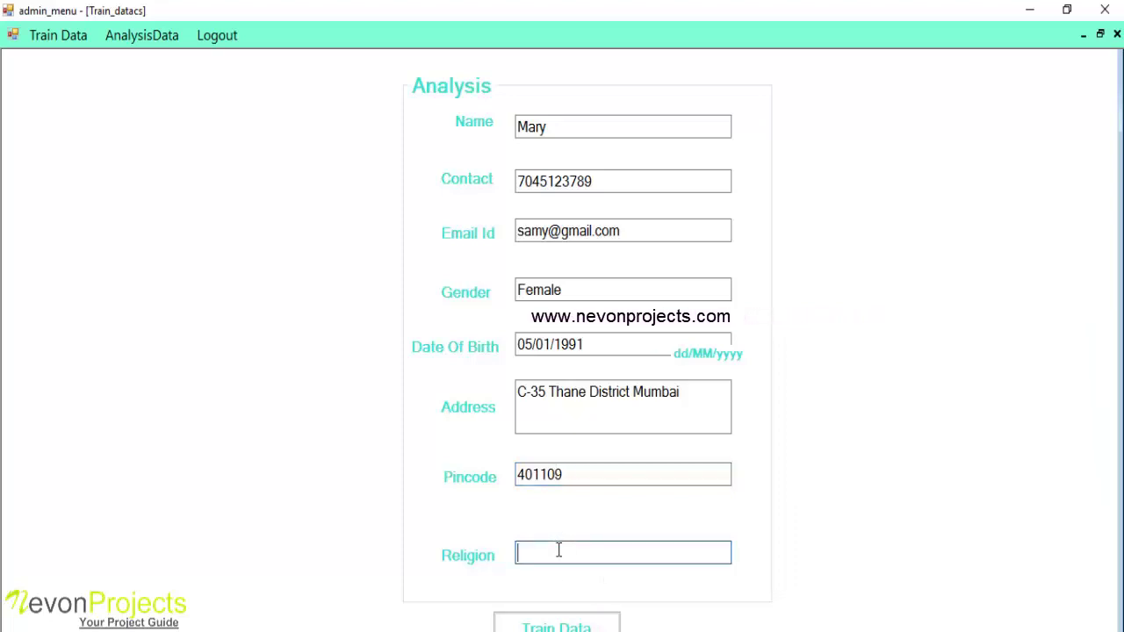
text(Christi)
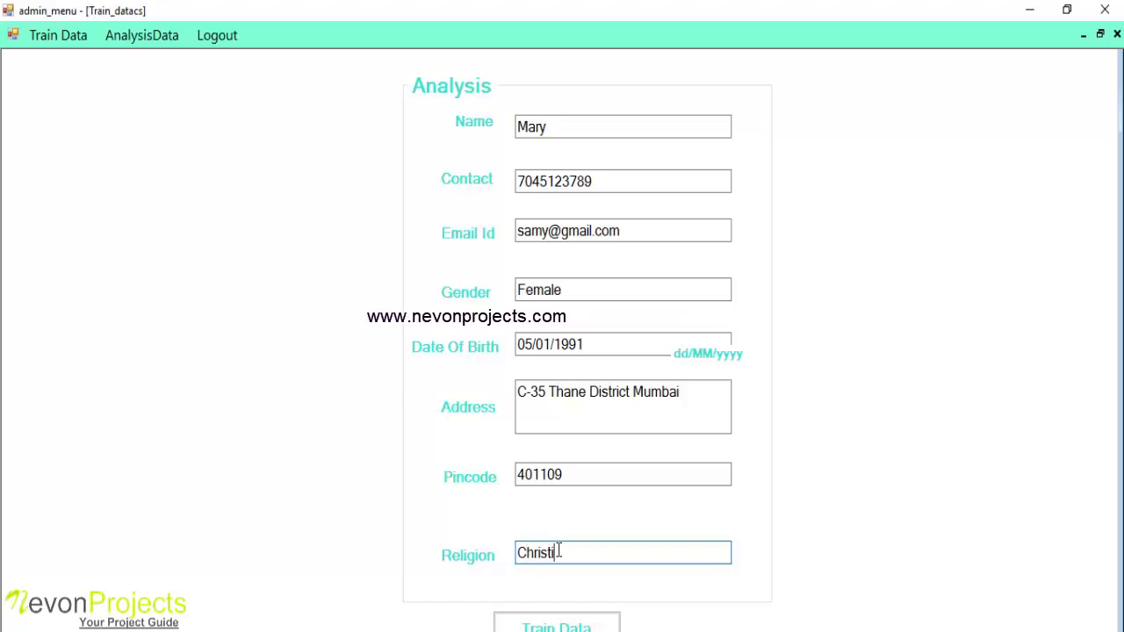
text(an)
click(556, 627)
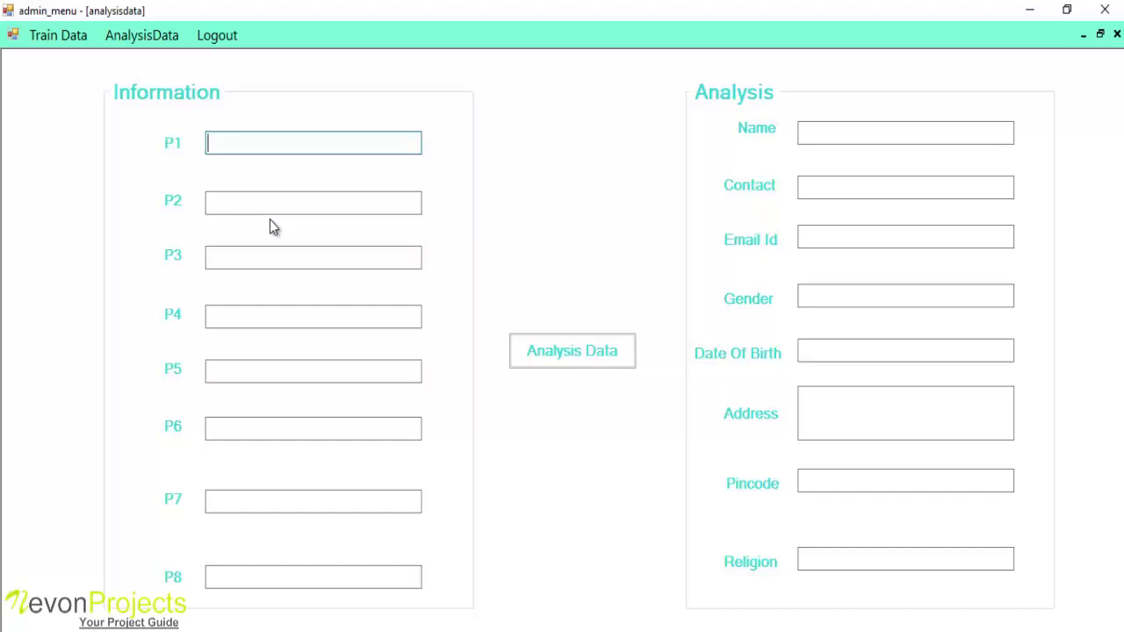
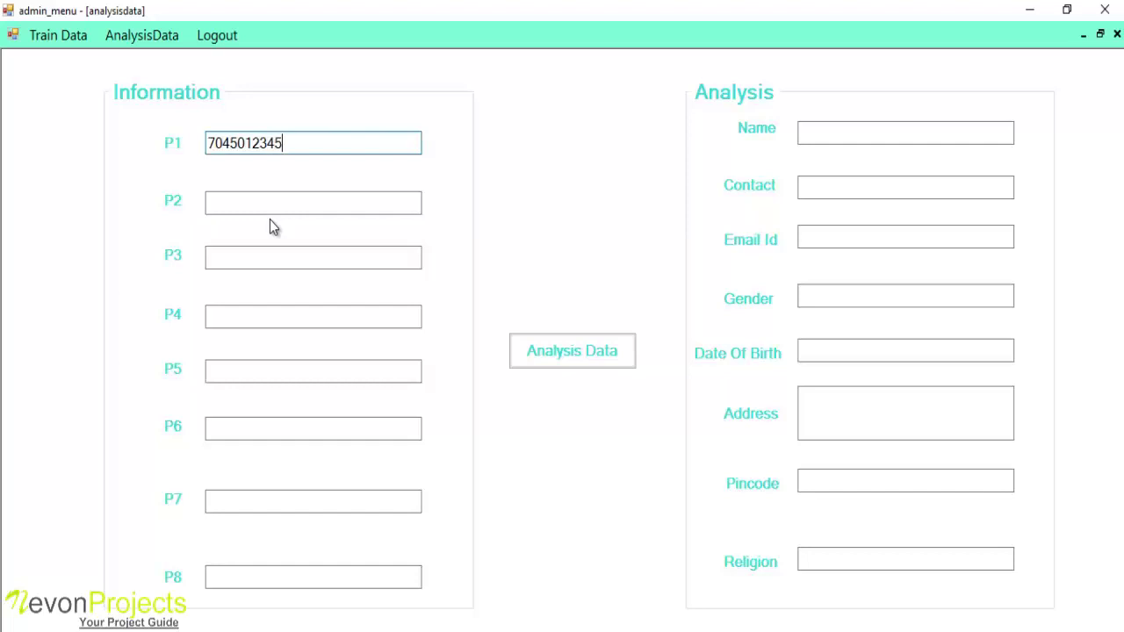
Enter the contact number in P1, the first name in P2 and Female in P3
click(247, 200)
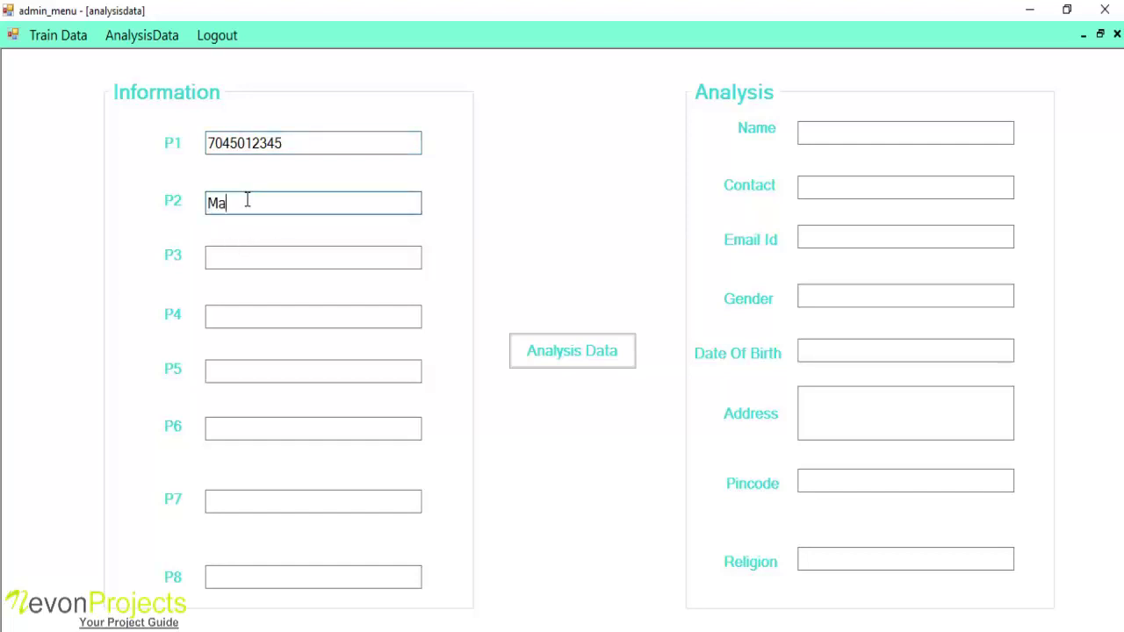
text(Mary)
key(Tab)
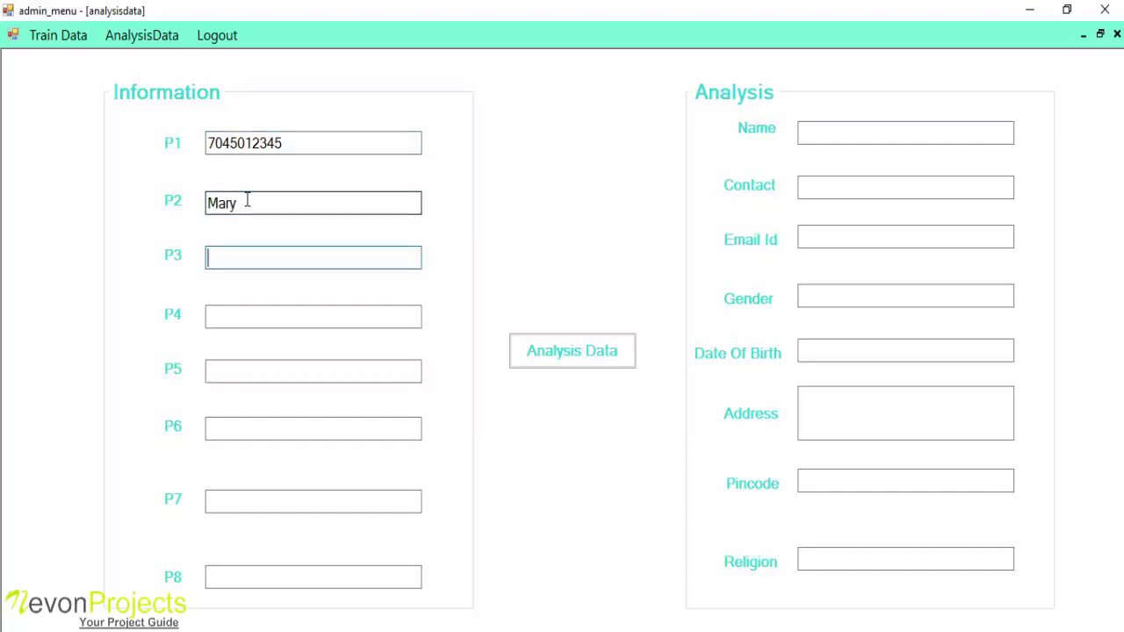
text(Female)
key(Tab)
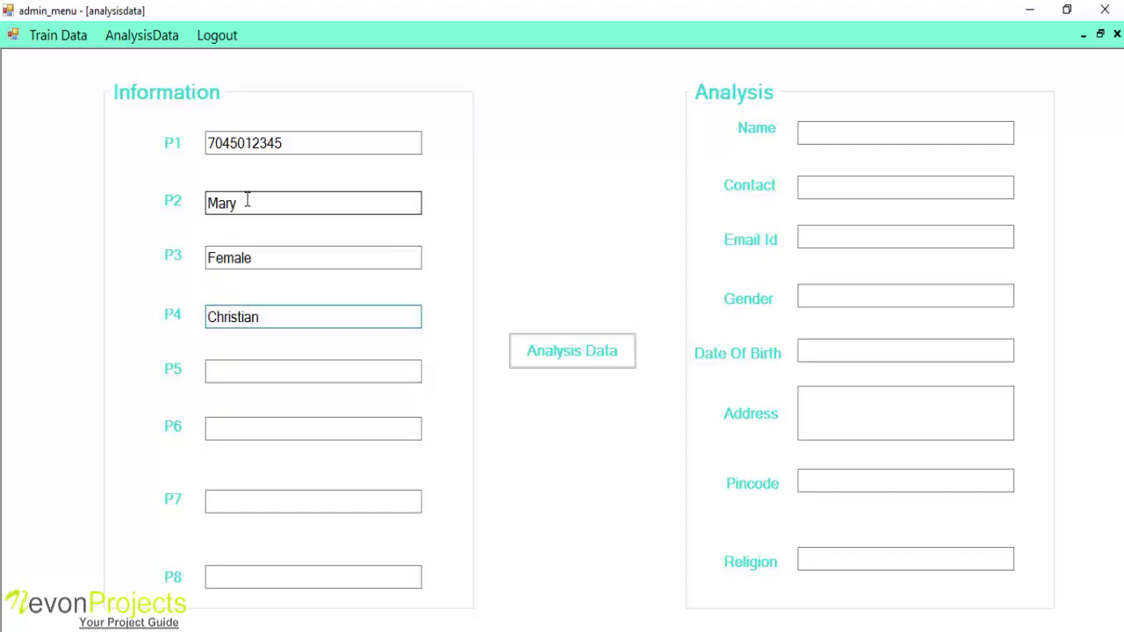
Fill P5–P8 with the pincode, street address, e-mail address and date 05/01/1991
key(Tab)
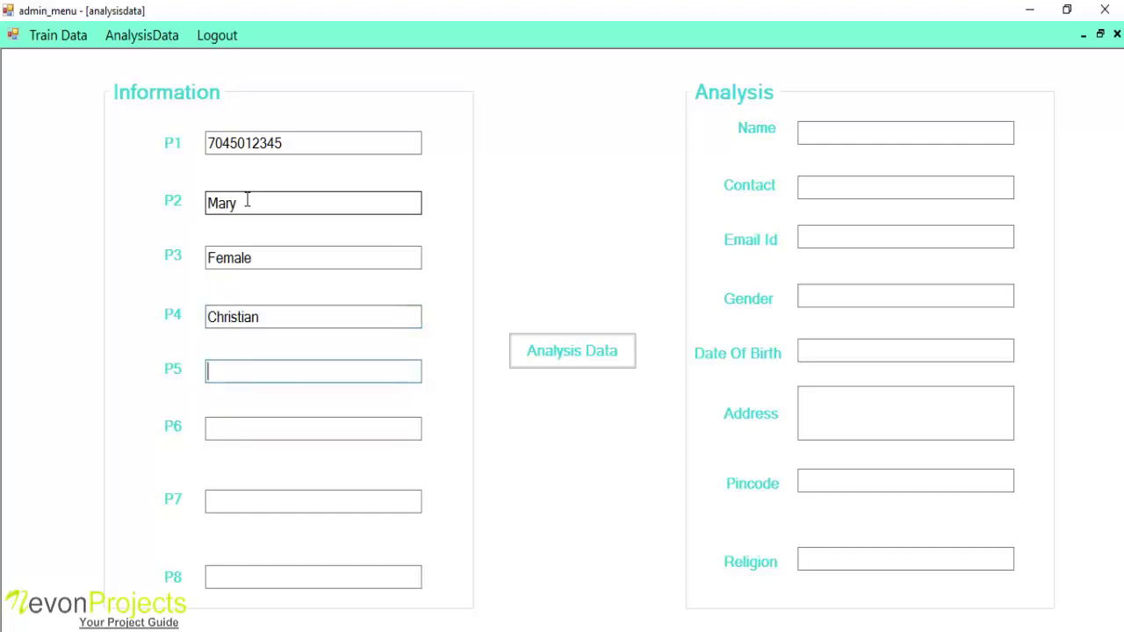
text(401108)
key(Tab)
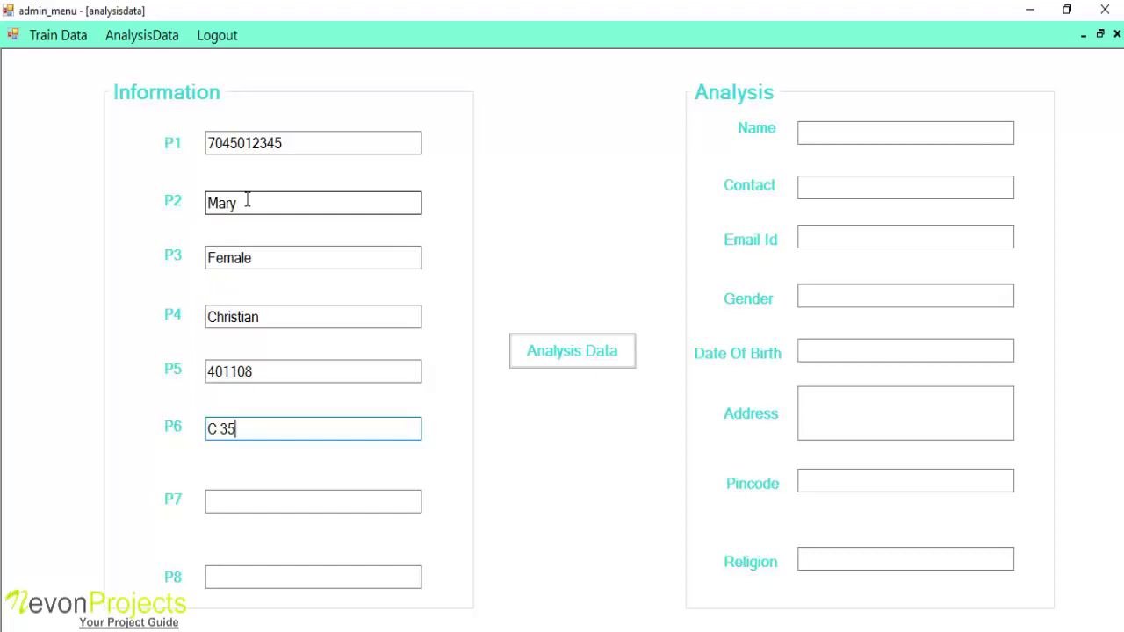
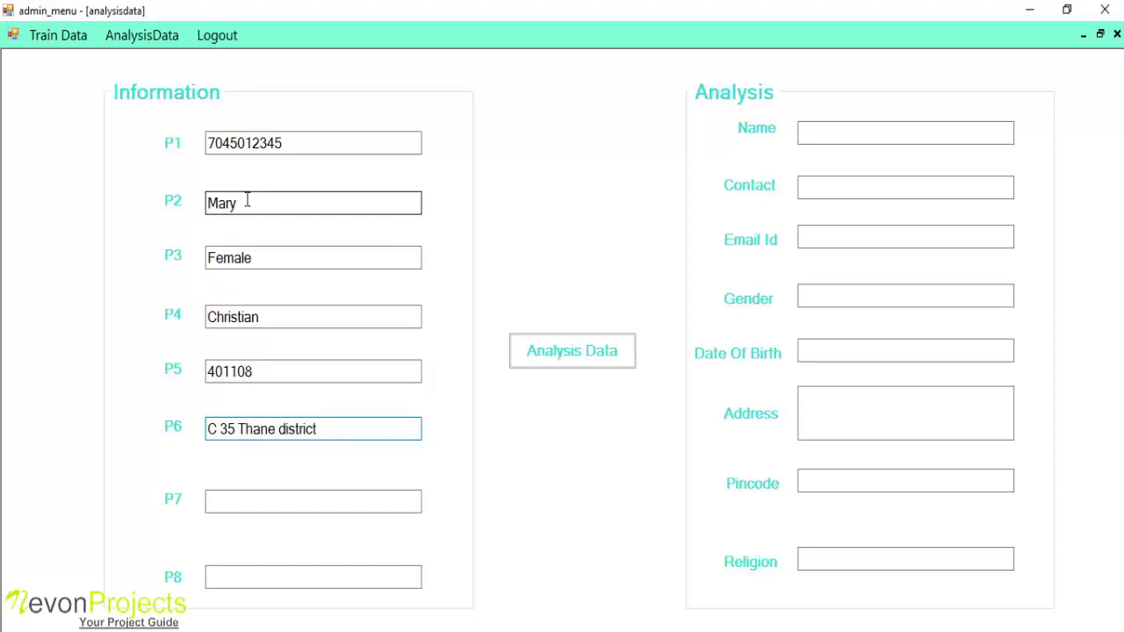
key(Tab)
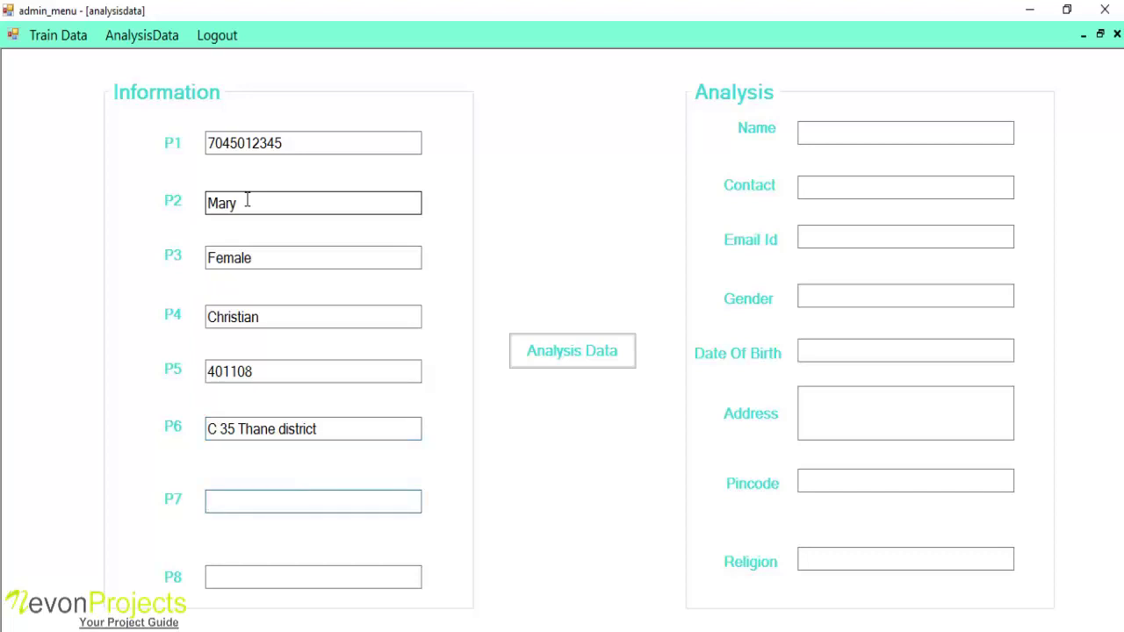
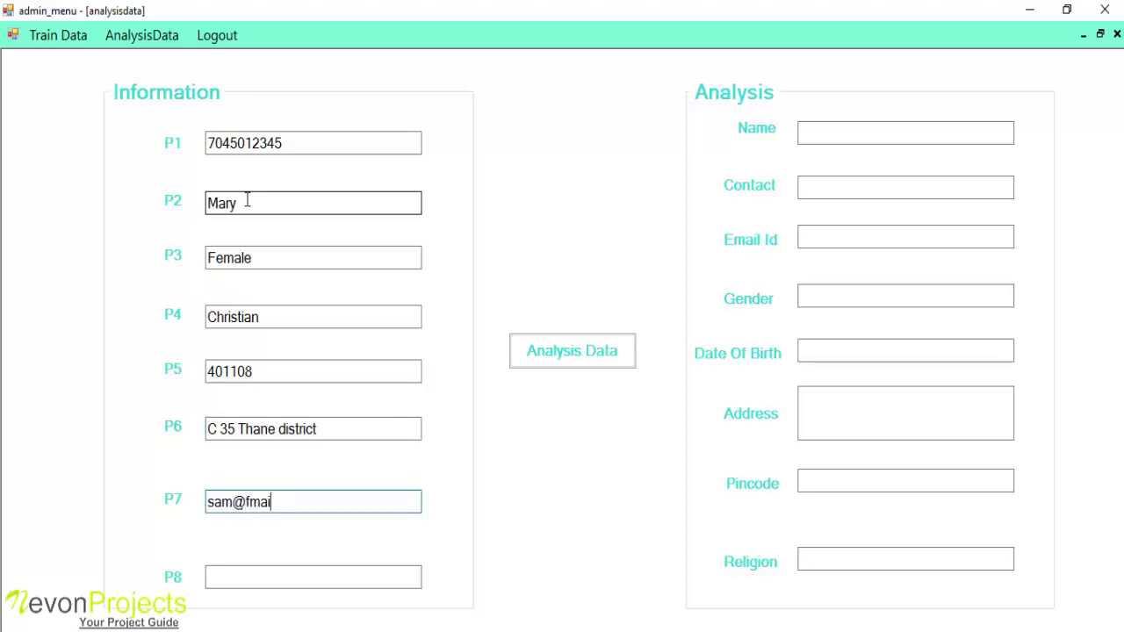
key(Tab)
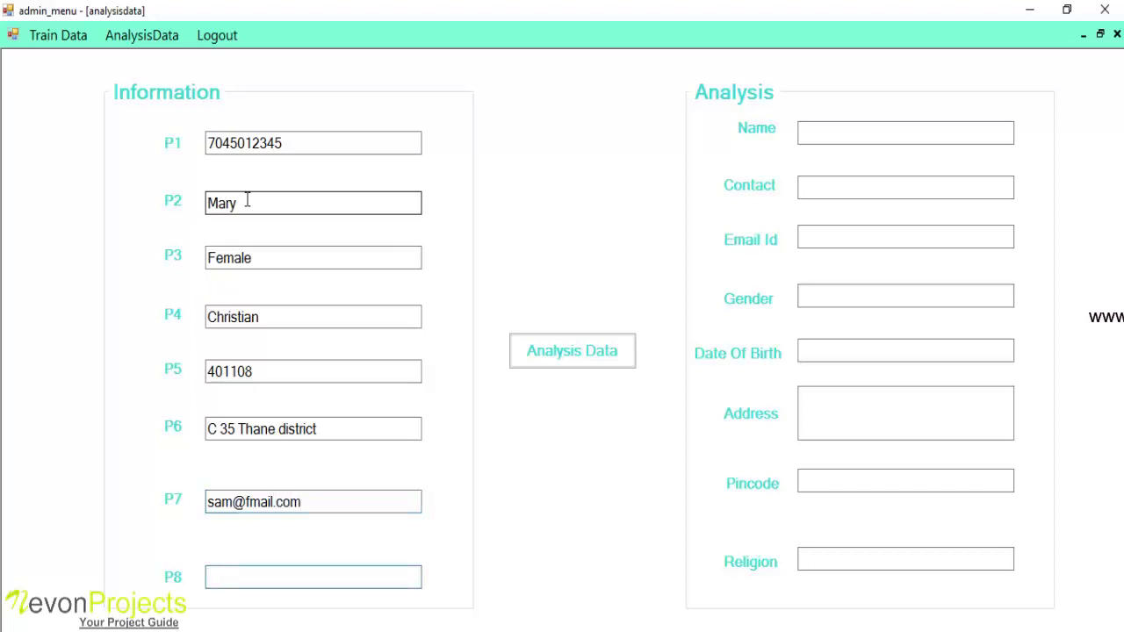
text(05/0)
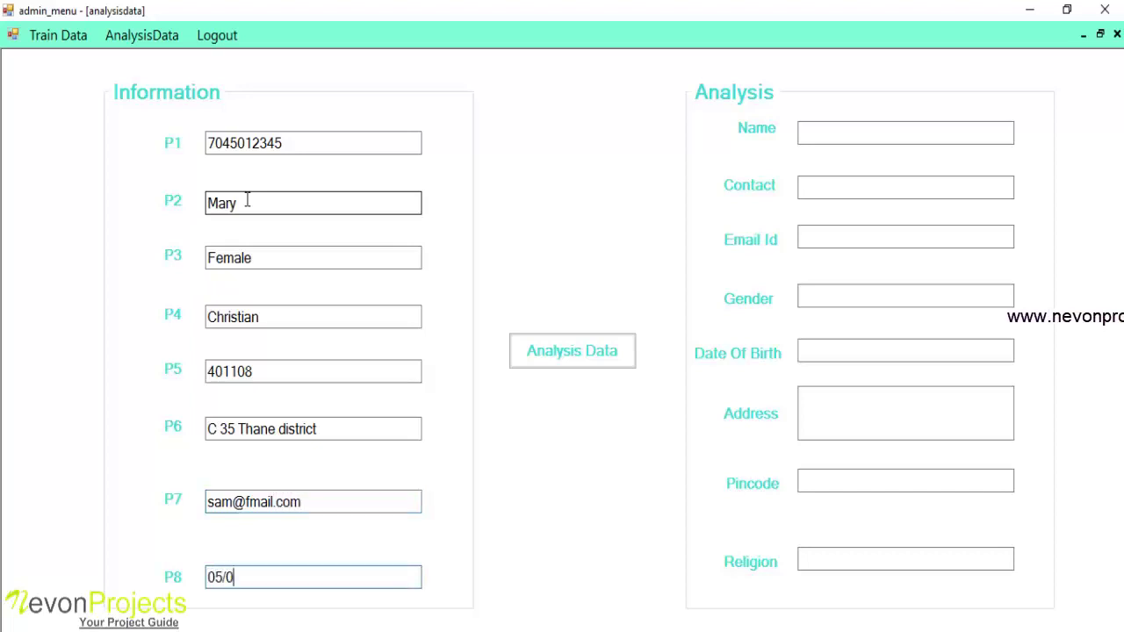
text(1/1991)
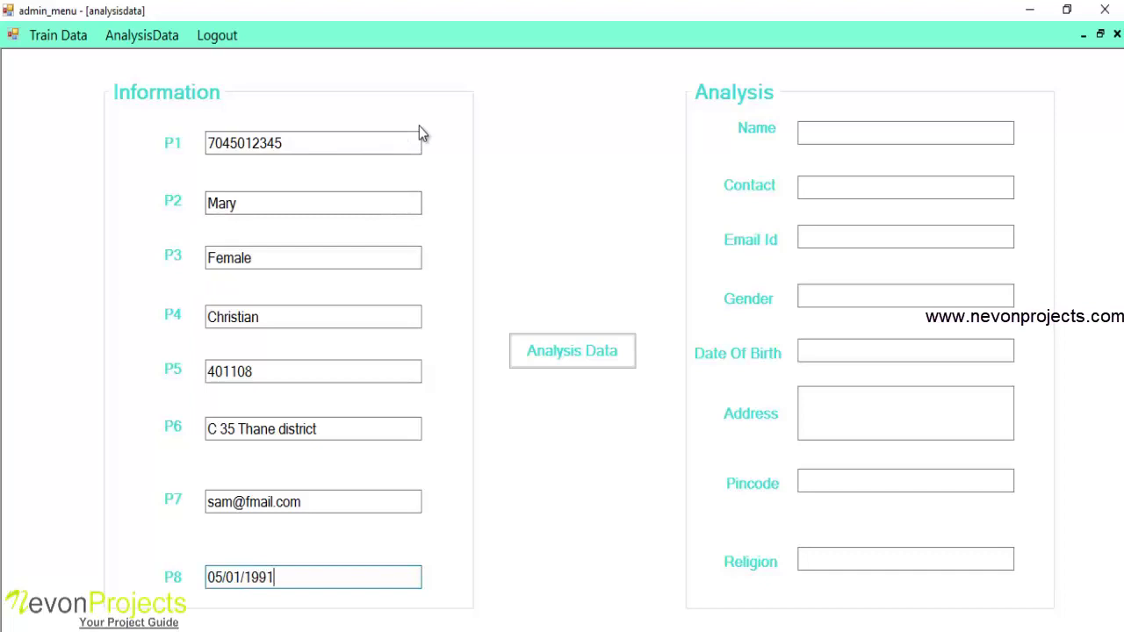
Run Analysis Data to sort the unordered P1–P8 entries into the Analysis fields
click(585, 367)
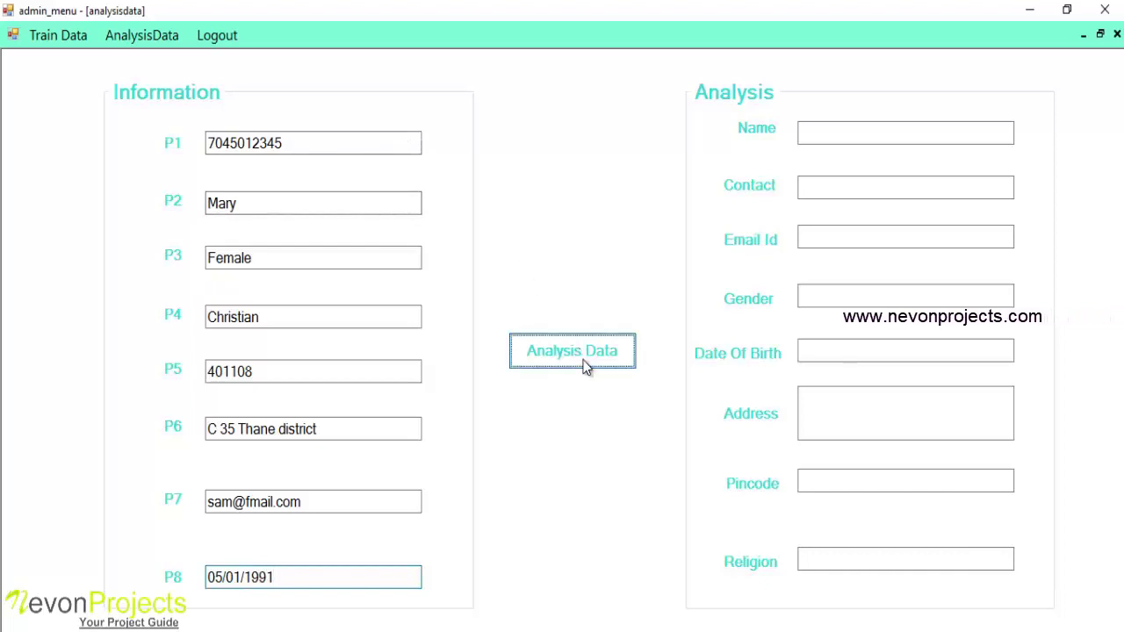